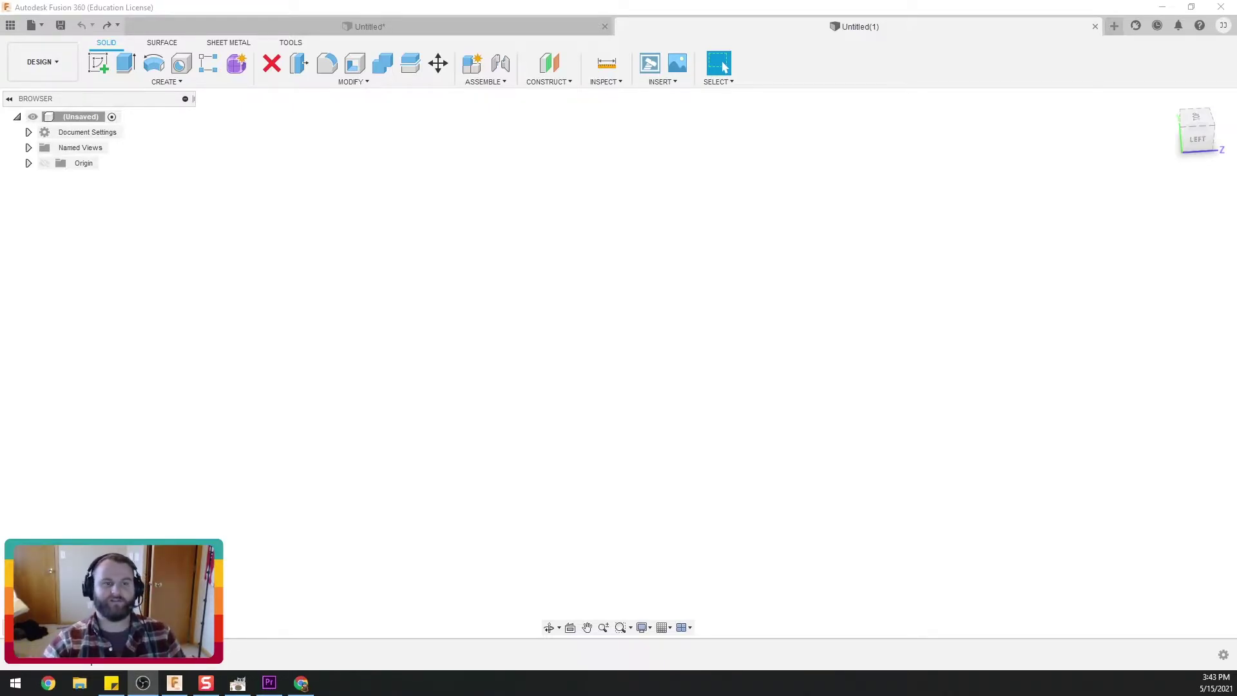
# Step: Start a sketch on a plane and draw a rectangle from the origin
pyautogui.click(98, 63)
pyautogui.click(720, 281)
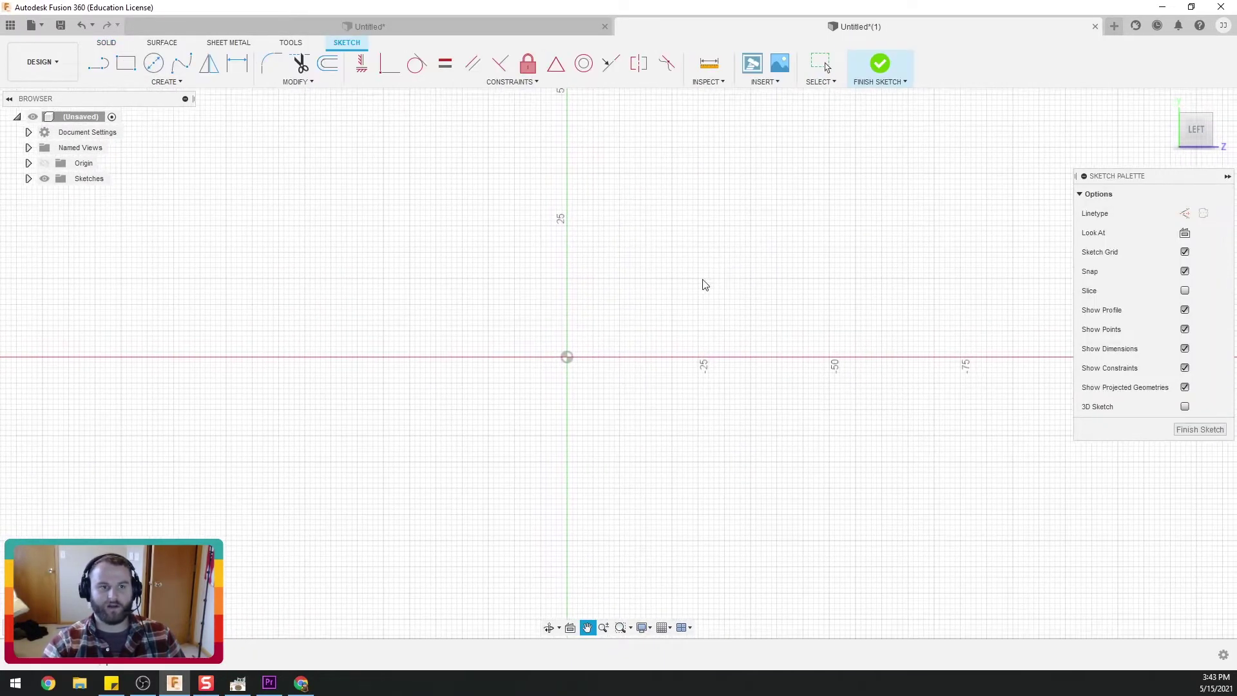
pyautogui.click(126, 64)
pyautogui.click(567, 358)
pyautogui.click(388, 236)
pyautogui.press('Escape')
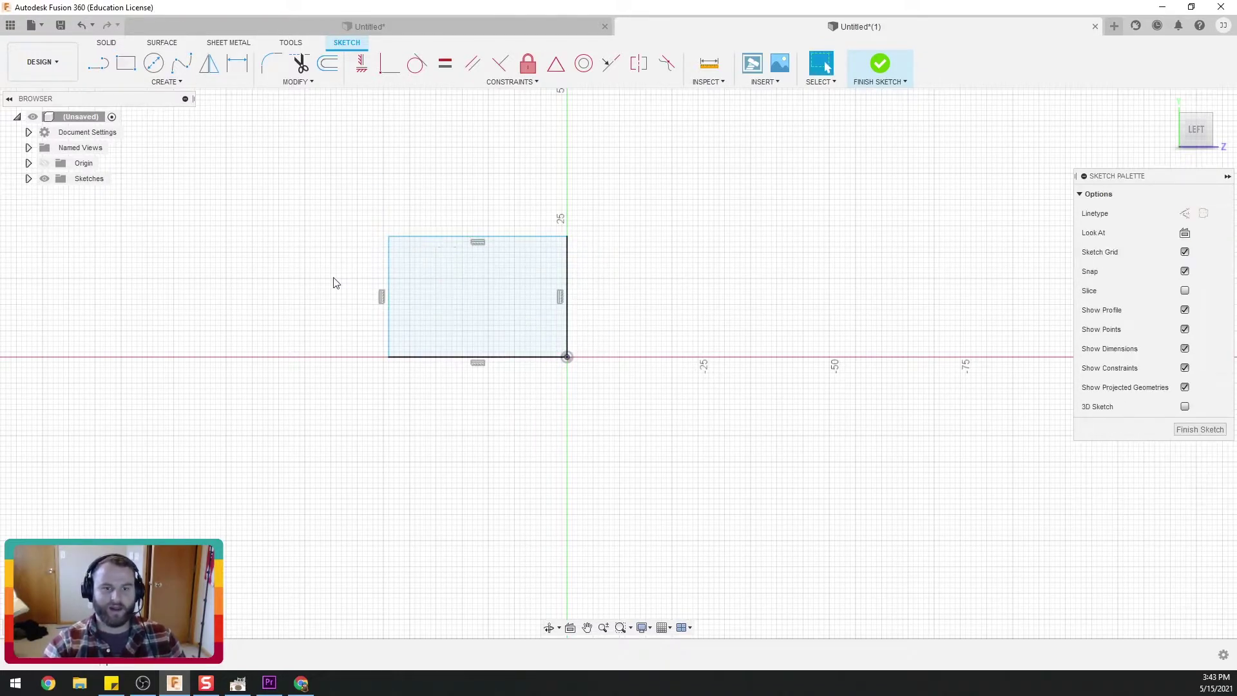
# Step: Draw a line from the rectangle's left edge to its top edge
pyautogui.click(98, 64)
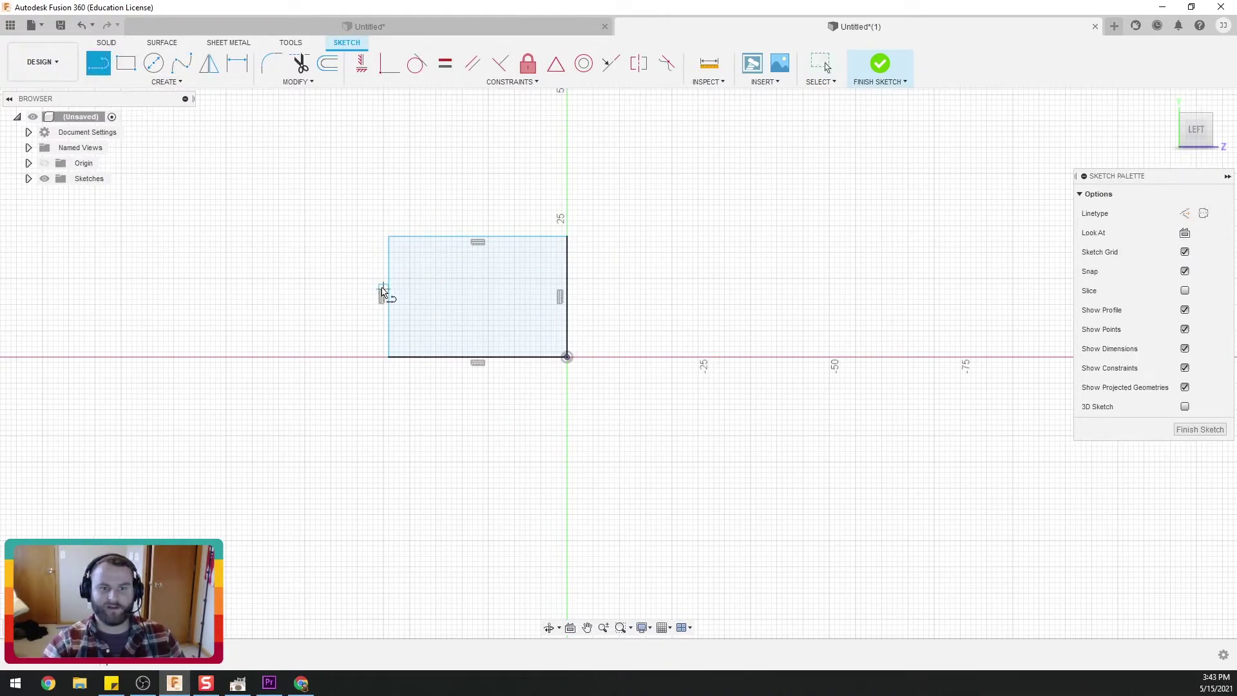
pyautogui.click(390, 294)
pyautogui.click(451, 235)
pyautogui.press('Escape')
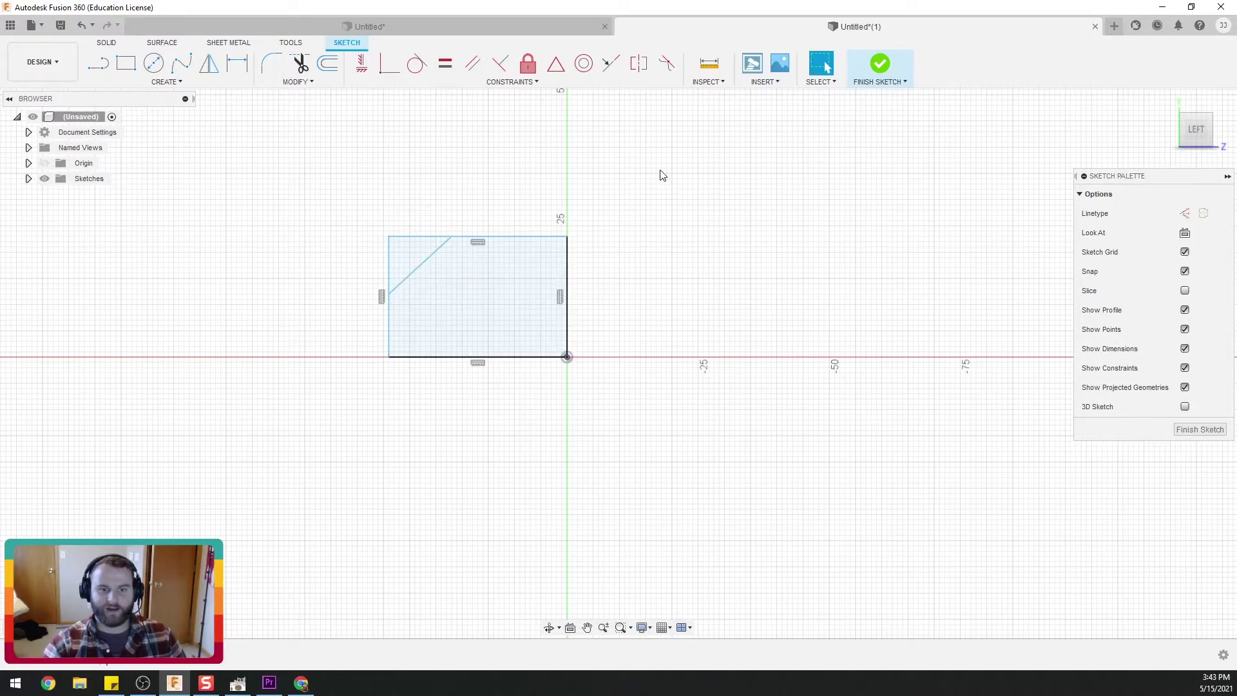
# Step: Chamfer the top-left corner between the top and left lines by 17 mm, then finish the sketch
pyautogui.click(309, 82)
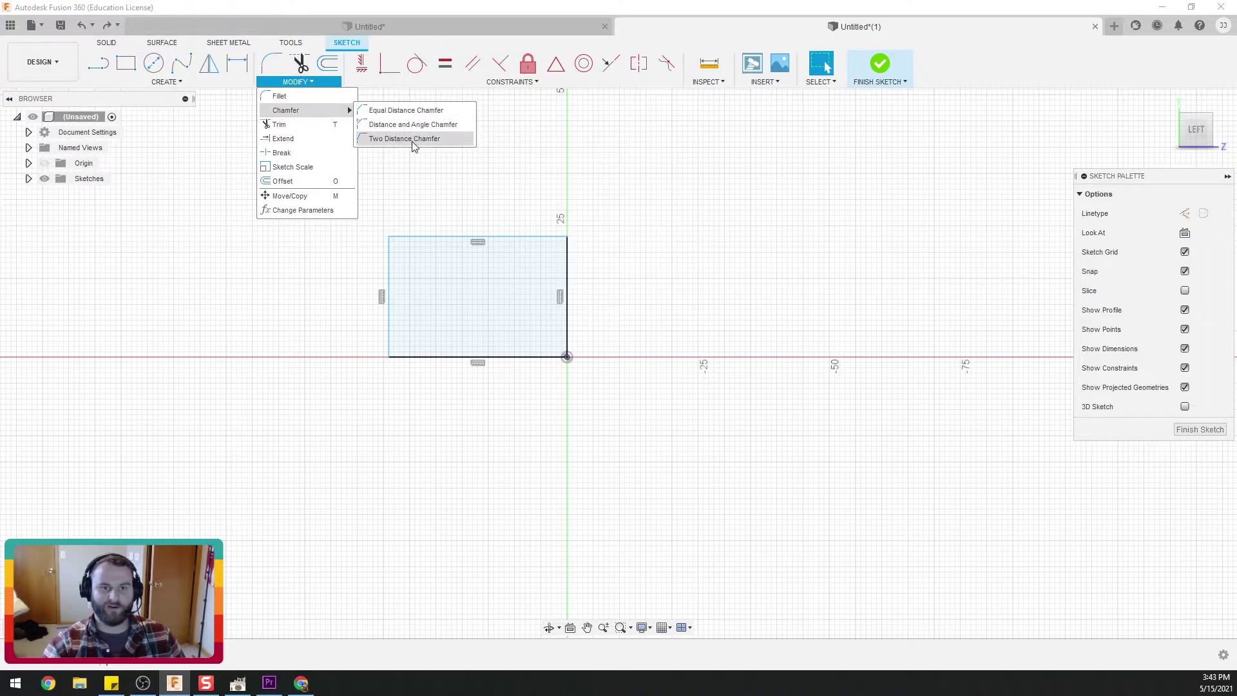
pyautogui.moveTo(286, 110)
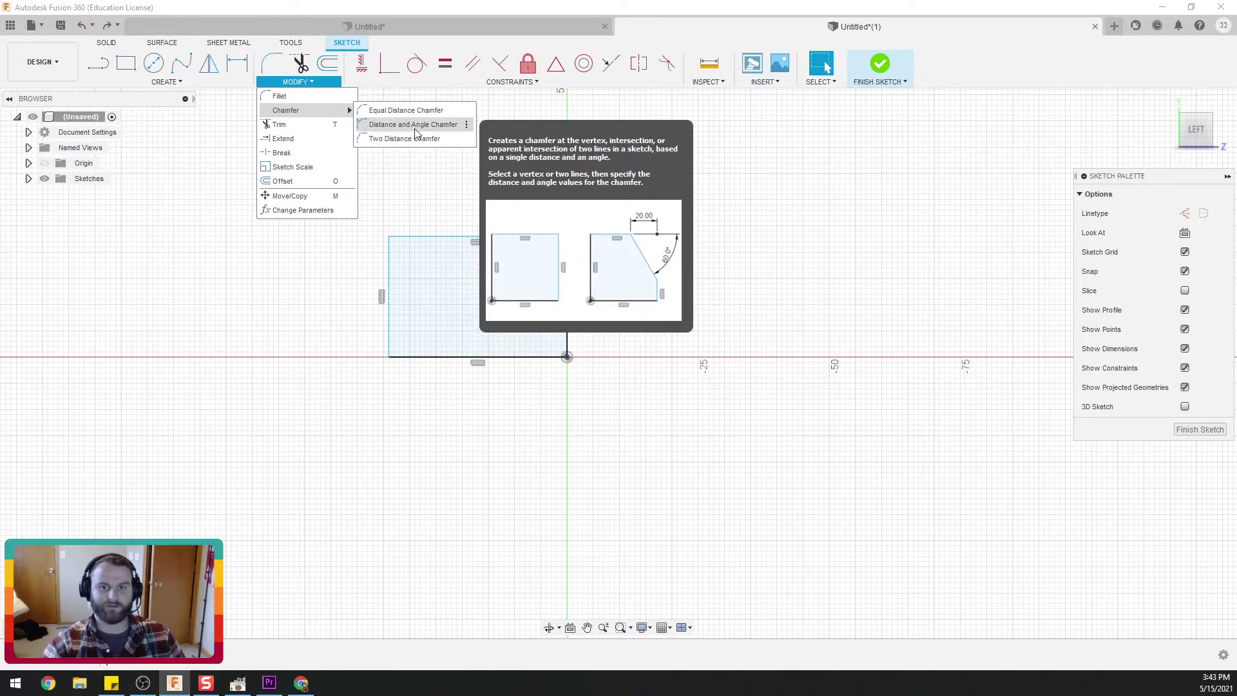
pyautogui.click(417, 125)
pyautogui.click(414, 238)
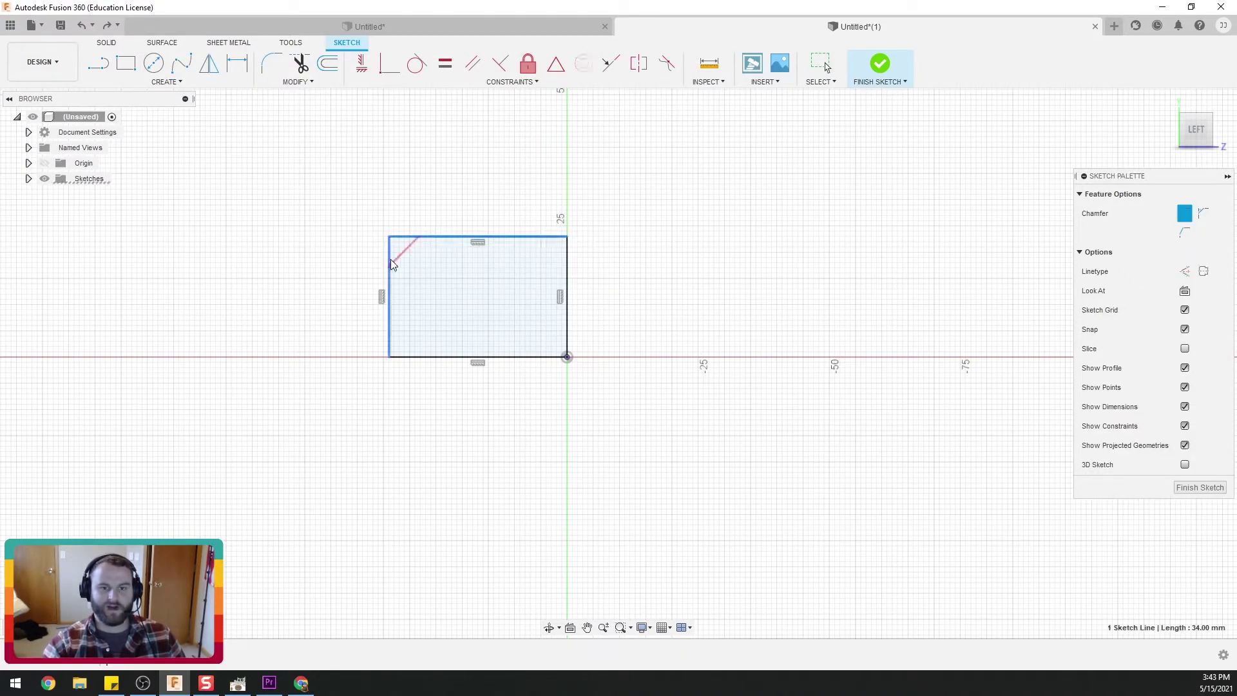
pyautogui.click(391, 260)
pyautogui.moveTo(396, 243); pyautogui.dragTo(429, 273)
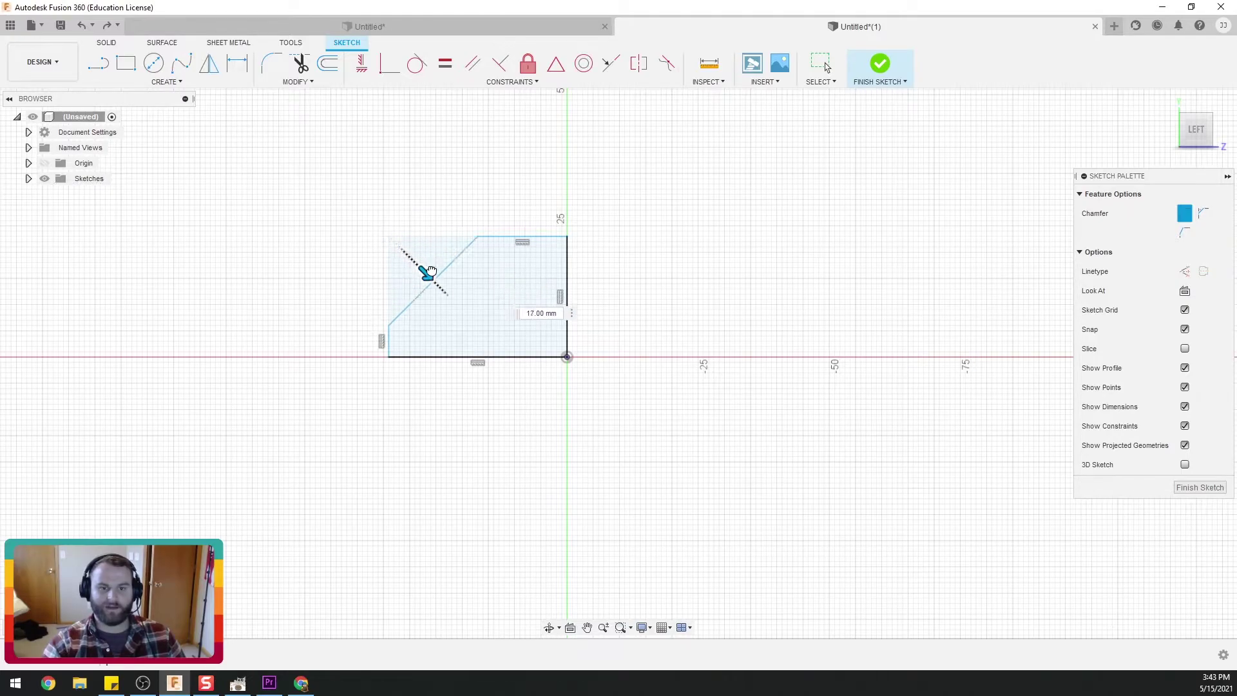
pyautogui.click(1200, 487)
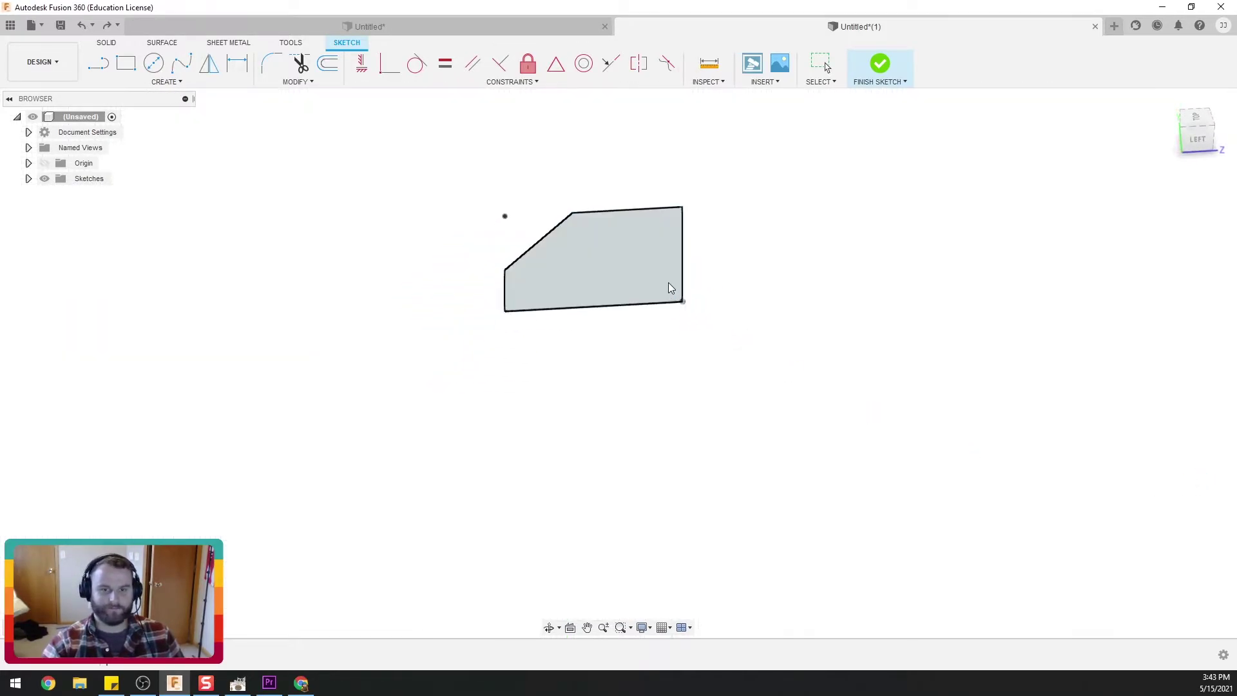
# Step: Extrude the five-sided chamfered profile upward into a solid block
pyautogui.keyDown('shift'); pyautogui.moveTo(668, 294); pyautogui.dragTo(871, 223, button='middle'); pyautogui.keyUp('shift')
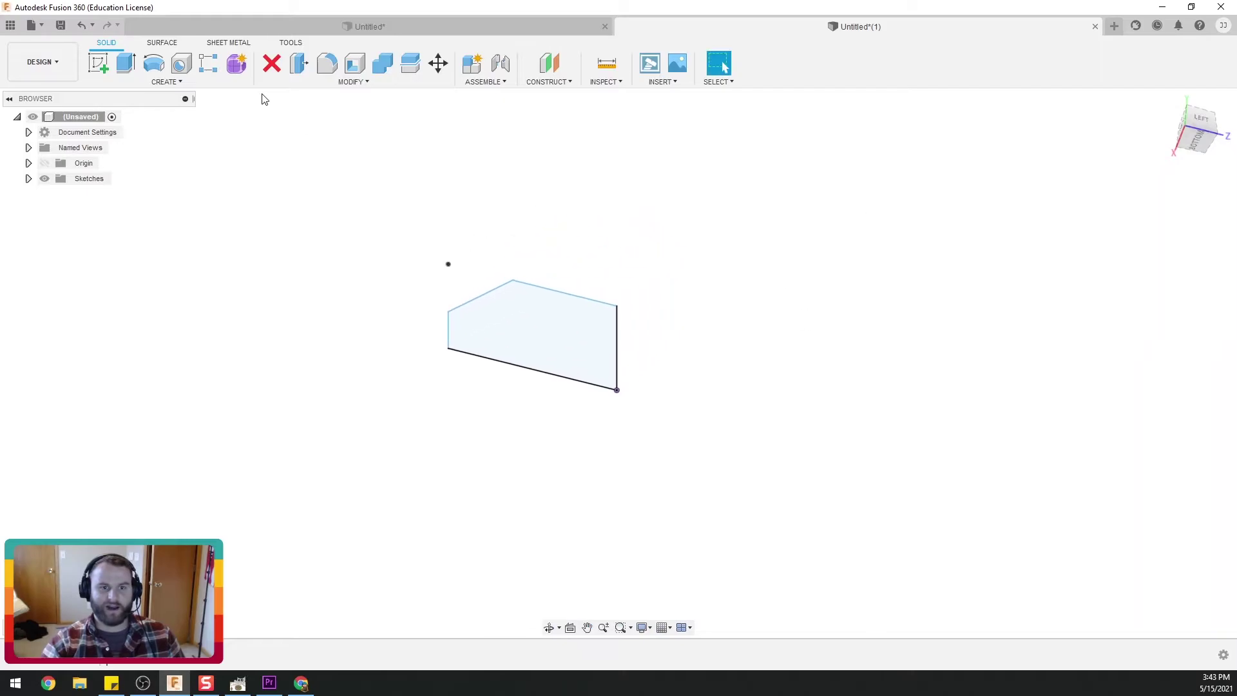
pyautogui.click(125, 63)
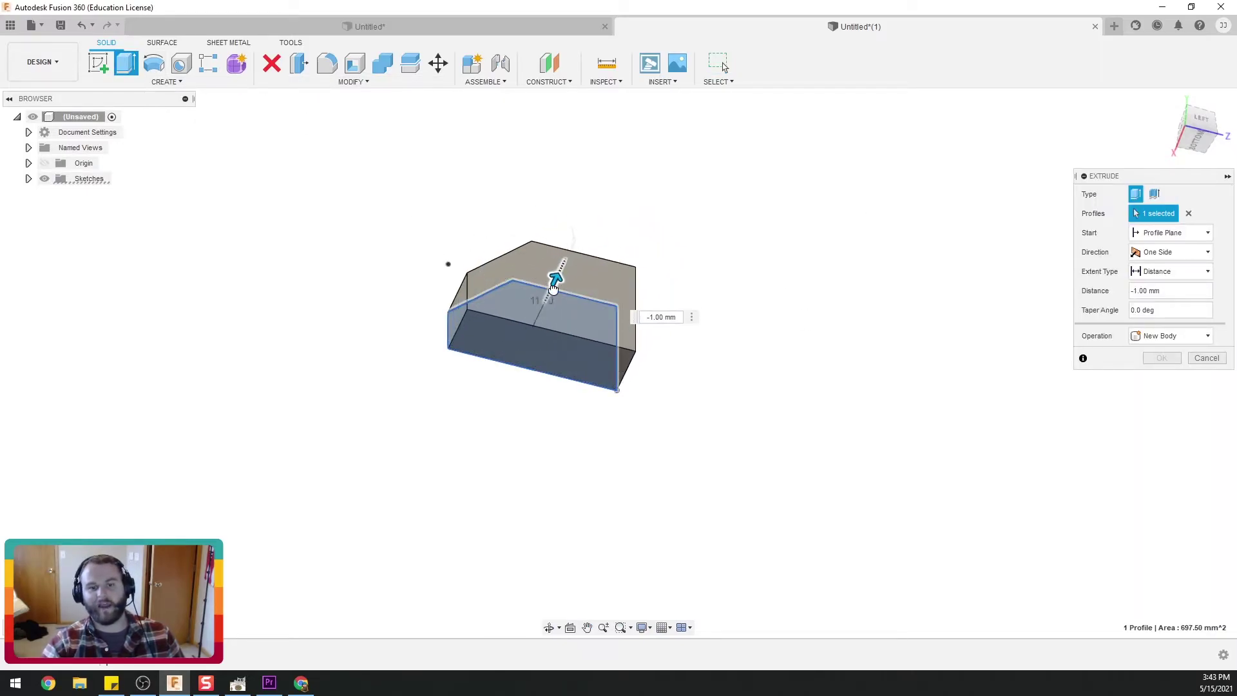
pyautogui.moveTo(553, 288); pyautogui.dragTo(602, 252)
pyautogui.click(1161, 356)
pyautogui.moveTo(948, 359)
pyautogui.keyDown('shift'); pyautogui.mouseDown(button='middle')
pyautogui.moveTo(878, 390)
pyautogui.moveTo(721, 275)
pyautogui.mouseUp(button='middle'); pyautogui.keyUp('shift')
# Step: Apply a 4 mm chamfer to the slanted face's four edges, including the top edge
pyautogui.click(351, 83)
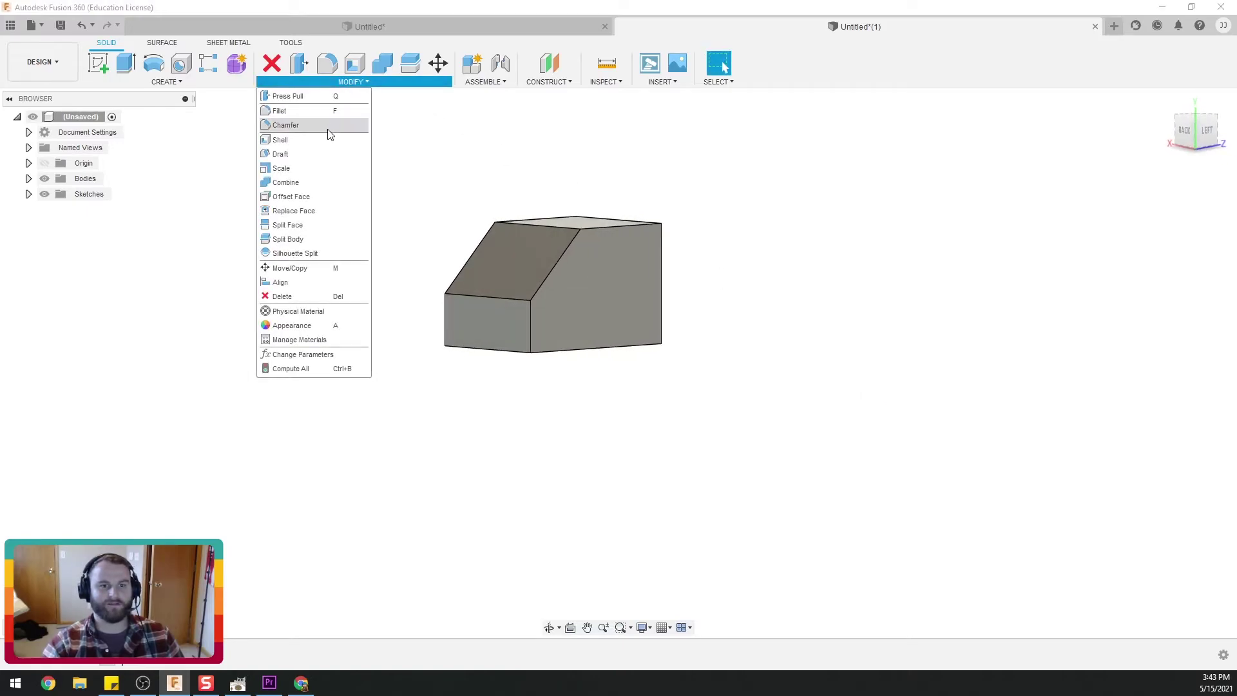
pyautogui.click(332, 127)
pyautogui.scroll(3, 677, 245)
pyautogui.click(431, 282)
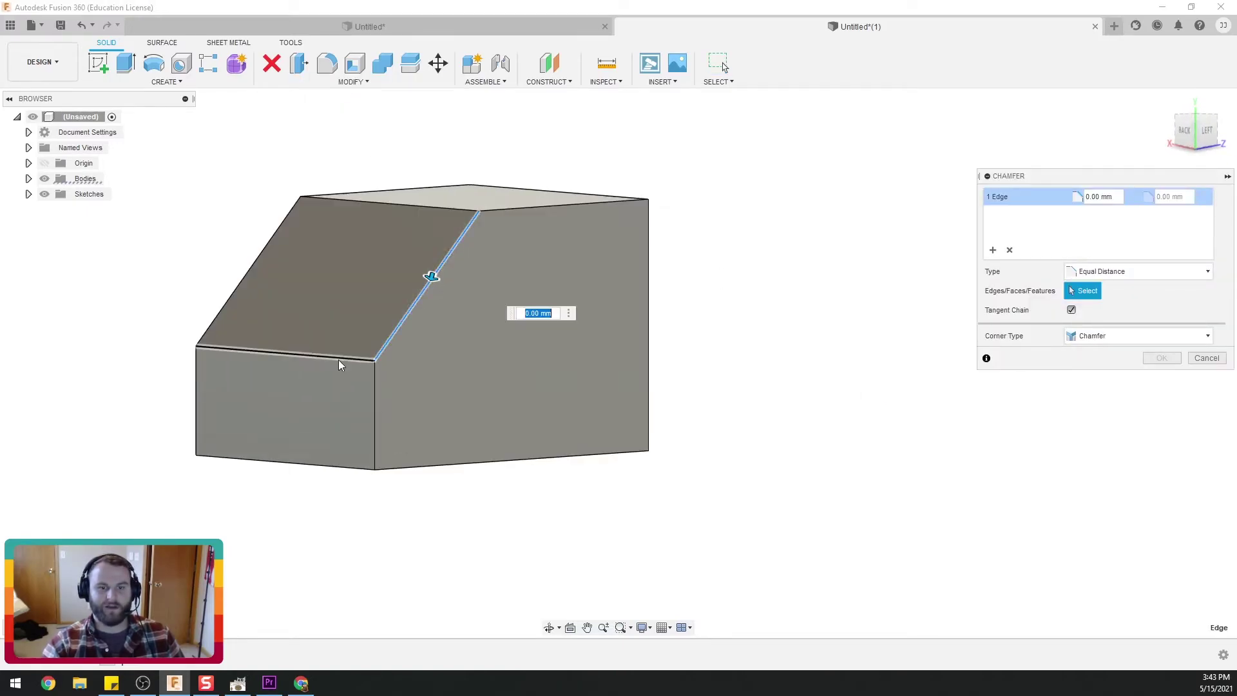
pyautogui.keyDown('shift'); pyautogui.moveTo(340, 362); pyautogui.dragTo(401, 339, button='middle'); pyautogui.keyUp('shift')
pyautogui.click(398, 310)
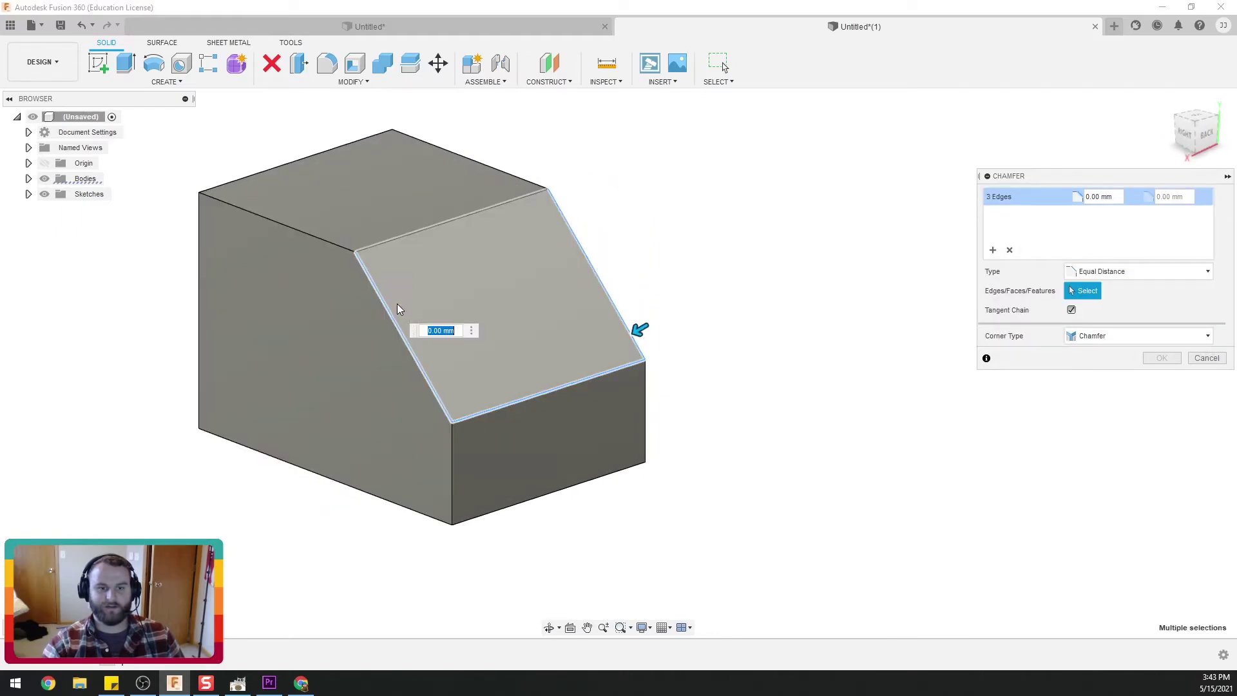
pyautogui.click(410, 239)
pyautogui.moveTo(639, 327); pyautogui.dragTo(613, 344)
pyautogui.moveTo(629, 296)
pyautogui.keyDown('shift'); pyautogui.mouseDown(button='middle')
pyautogui.moveTo(607, 289)
pyautogui.moveTo(658, 282)
pyautogui.mouseUp(button='middle'); pyautogui.keyUp('shift')
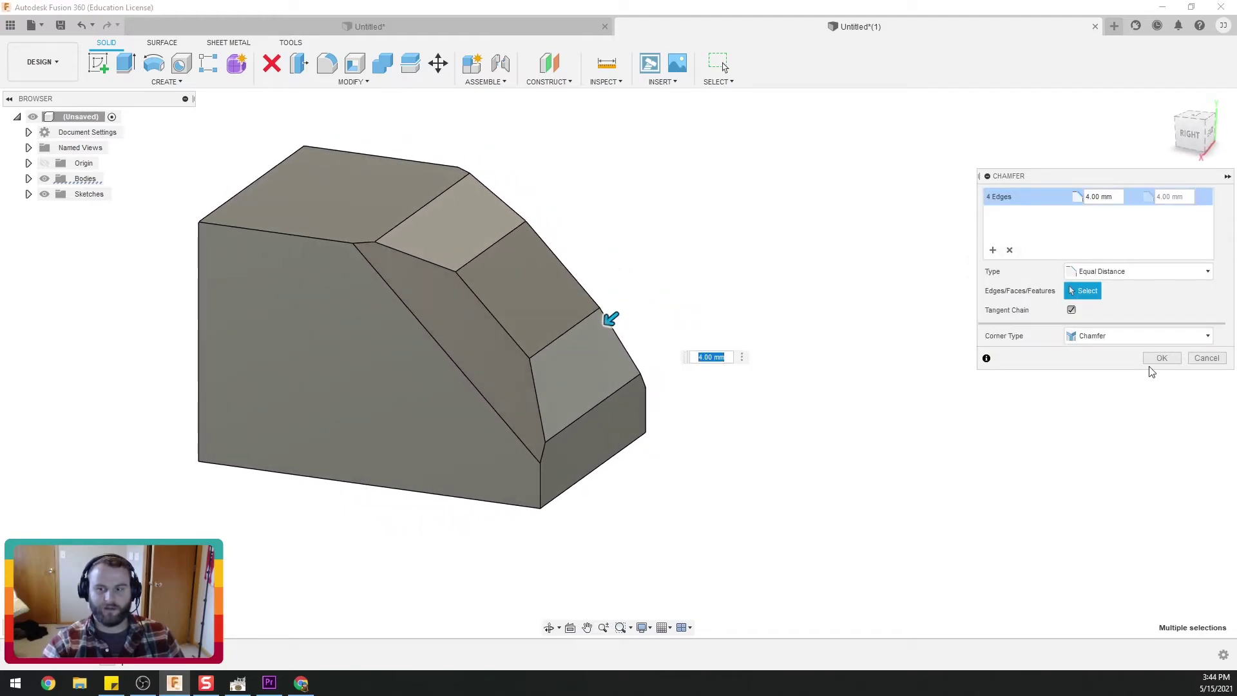
pyautogui.click(1161, 357)
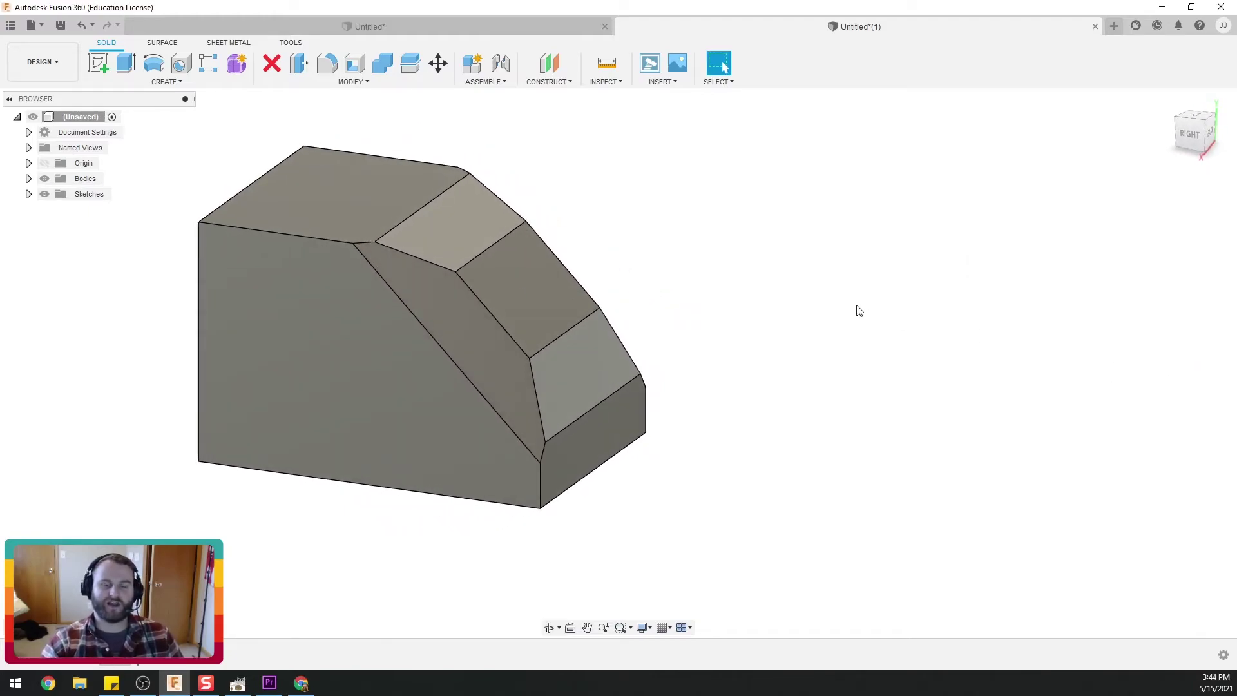